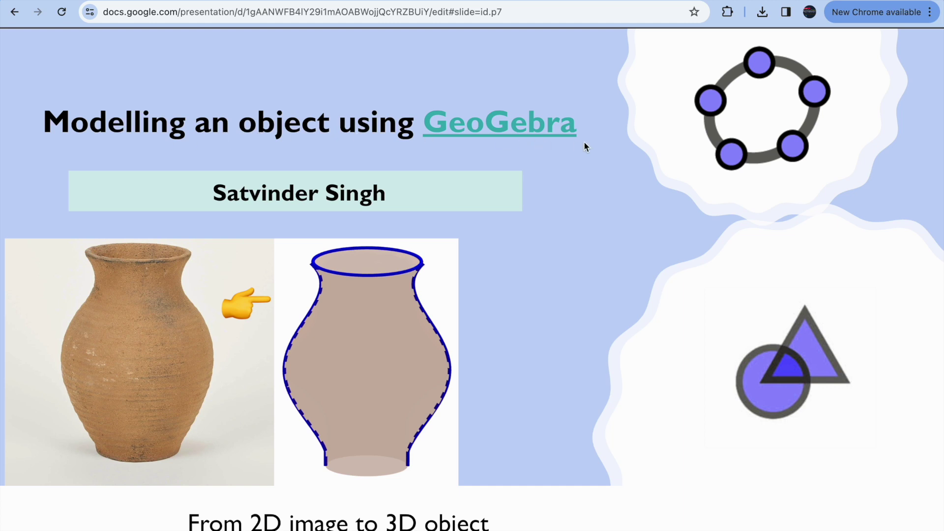
- Go to the linked GeoGebra profile page, briefly checking the Calculators and Create menus
click(515, 126)
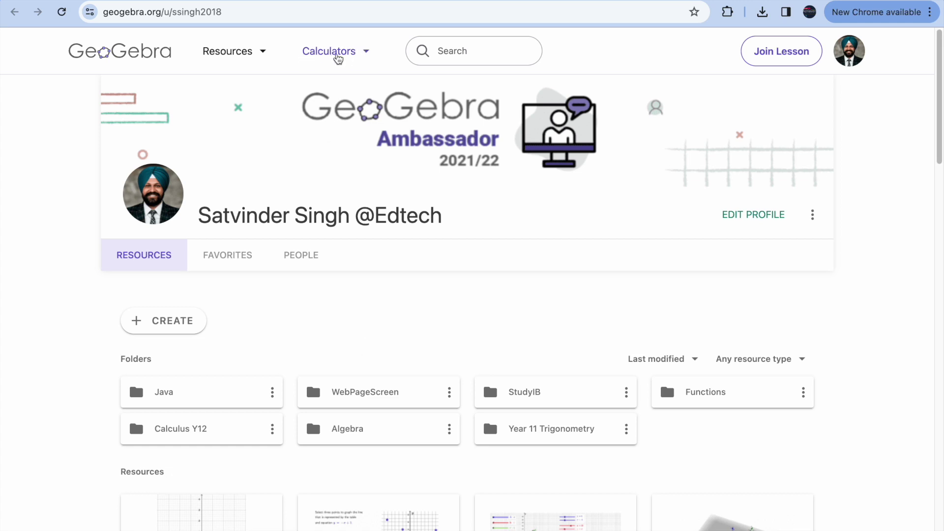
click(366, 53)
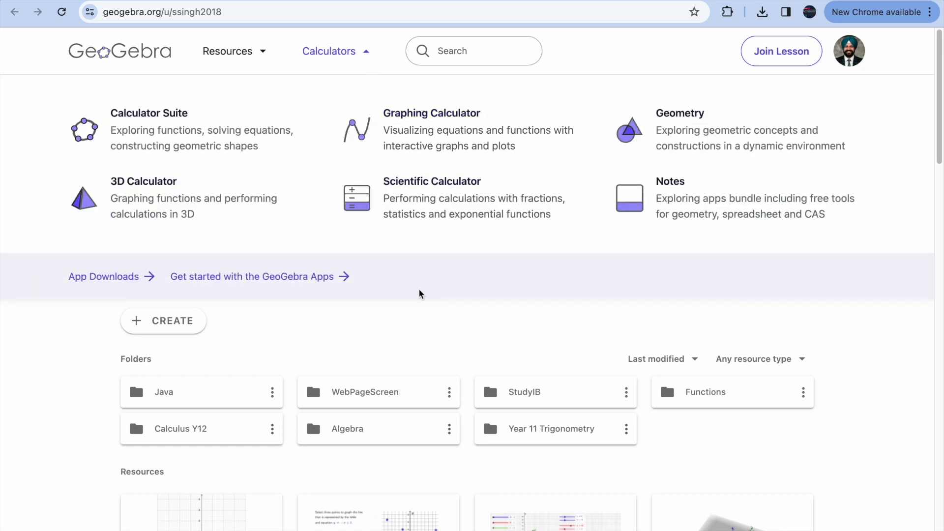
click(368, 344)
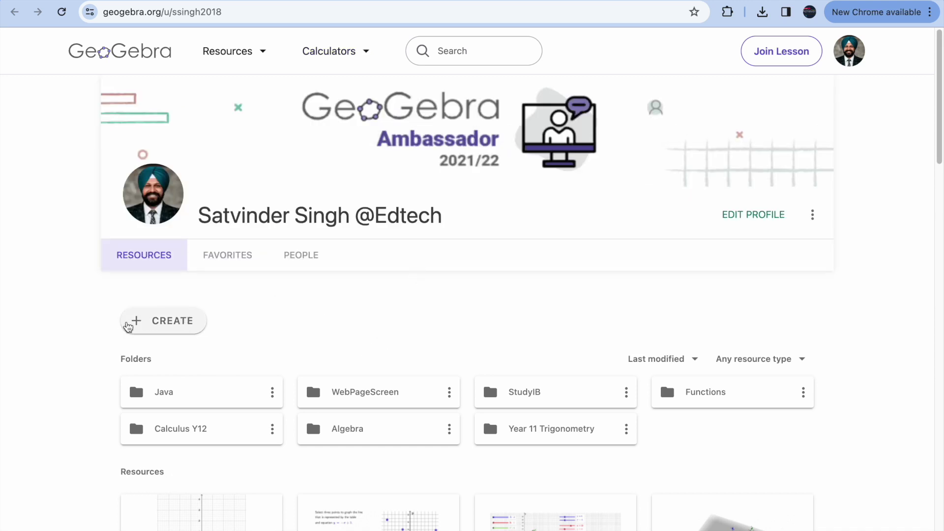
click(137, 322)
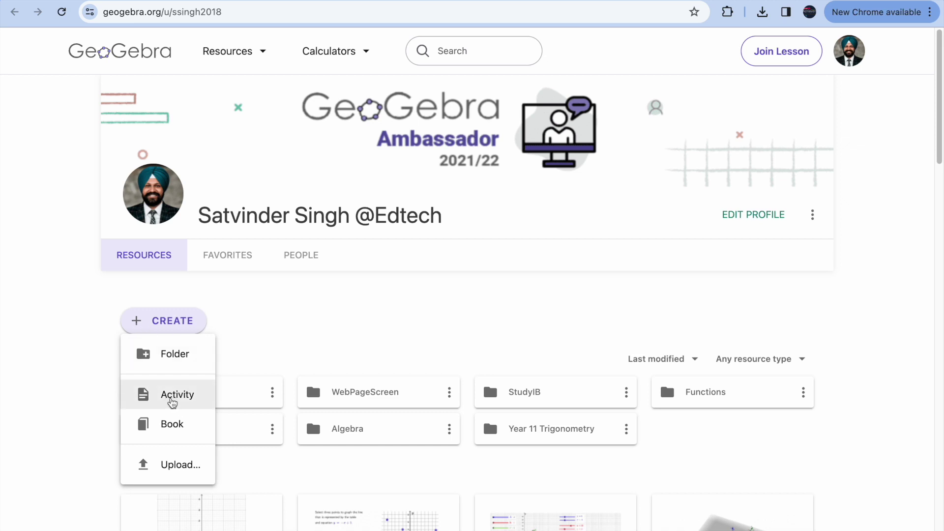
click(275, 331)
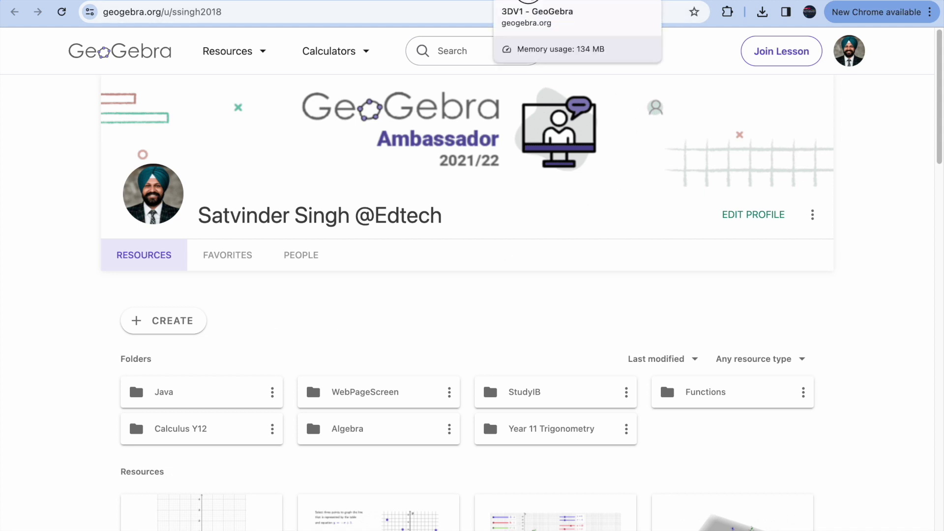
click(528, 1)
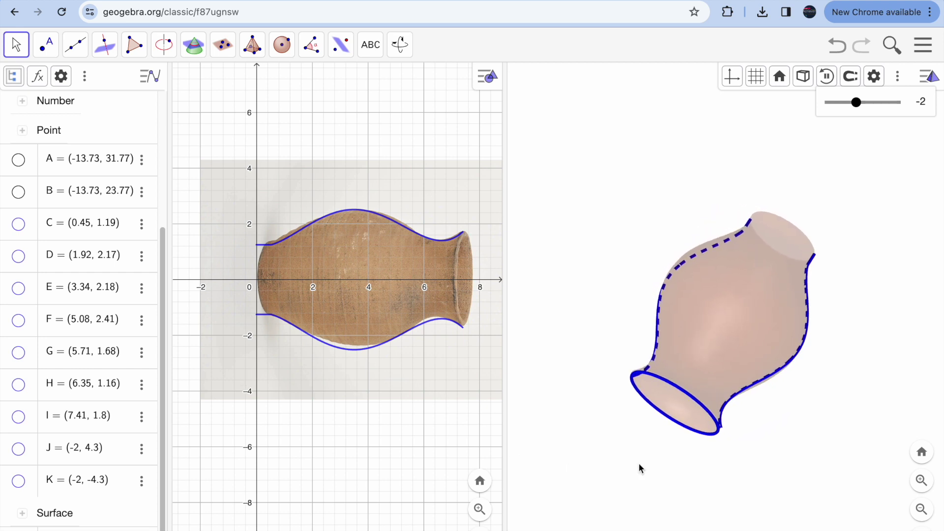
drag(671, 470, 705, 386)
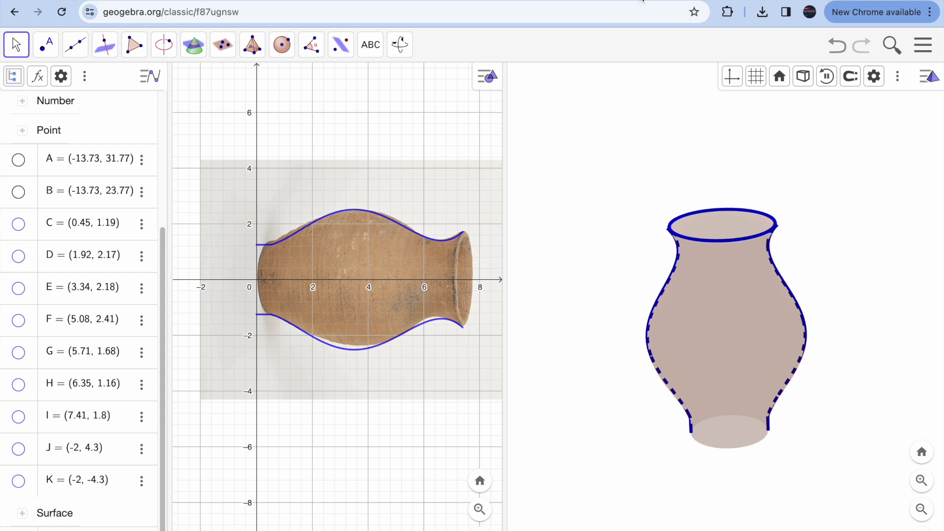
click(643, 2)
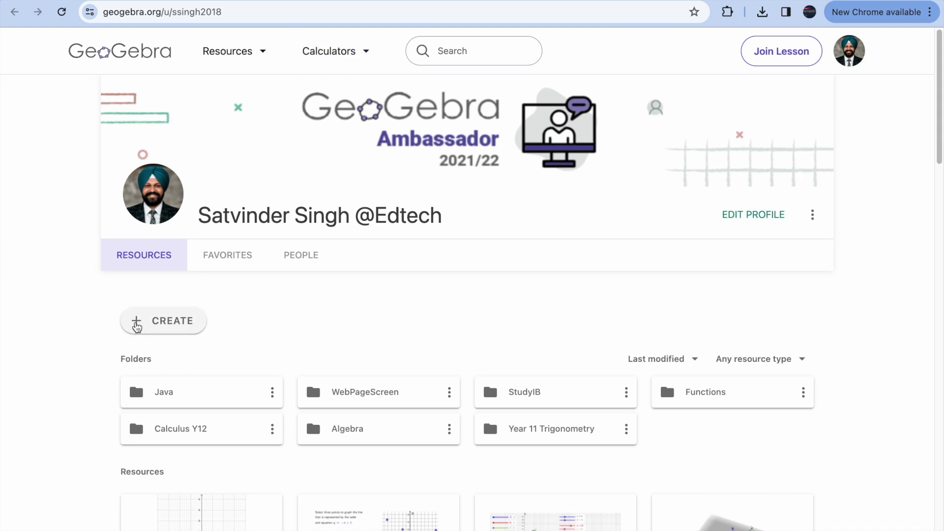
- Start a new activity titled '3D Object Modelling'
click(136, 327)
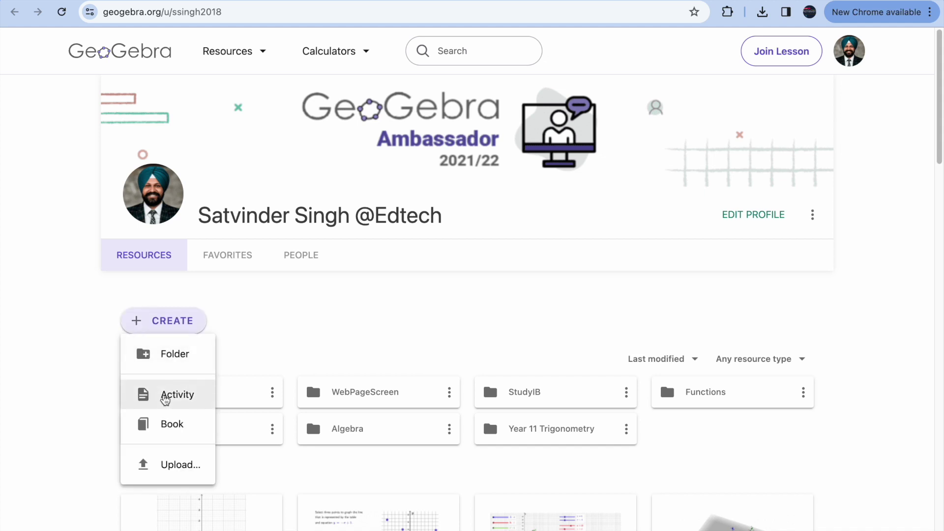
click(170, 398)
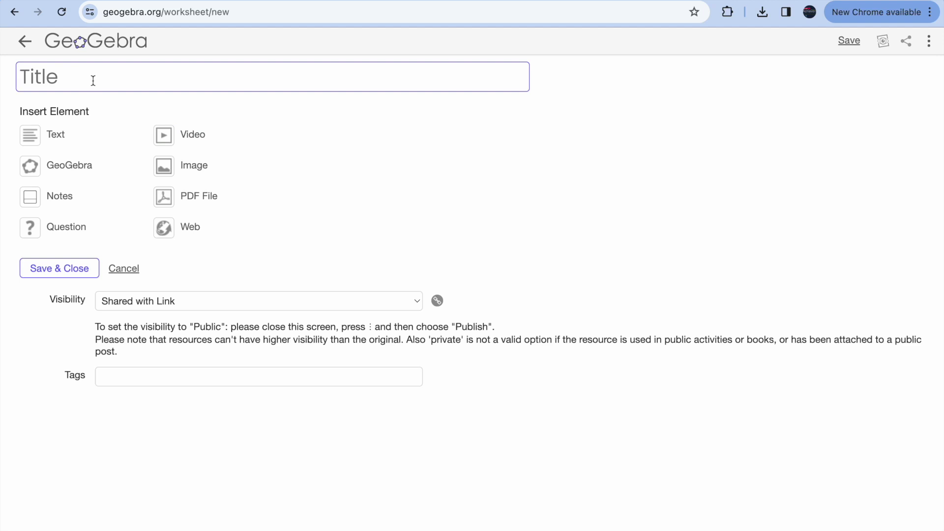
text(3D Object )
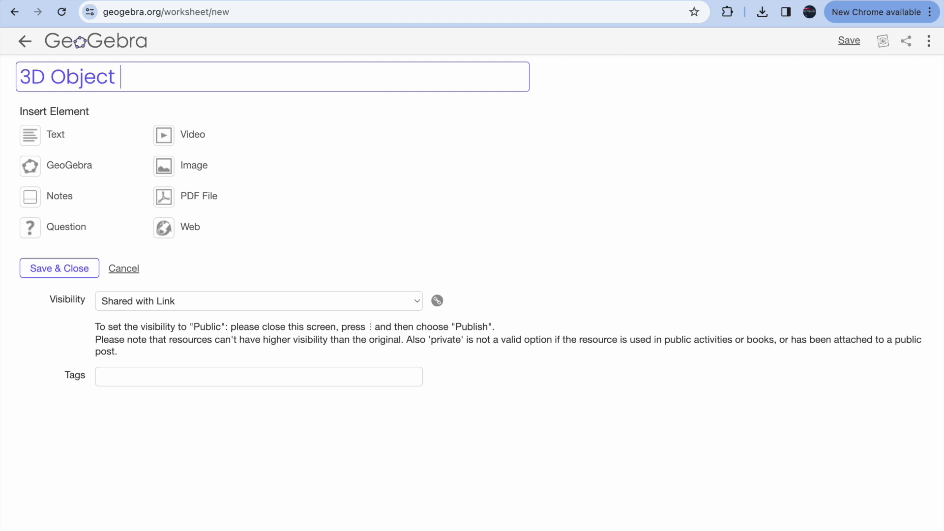
text(Modellin)
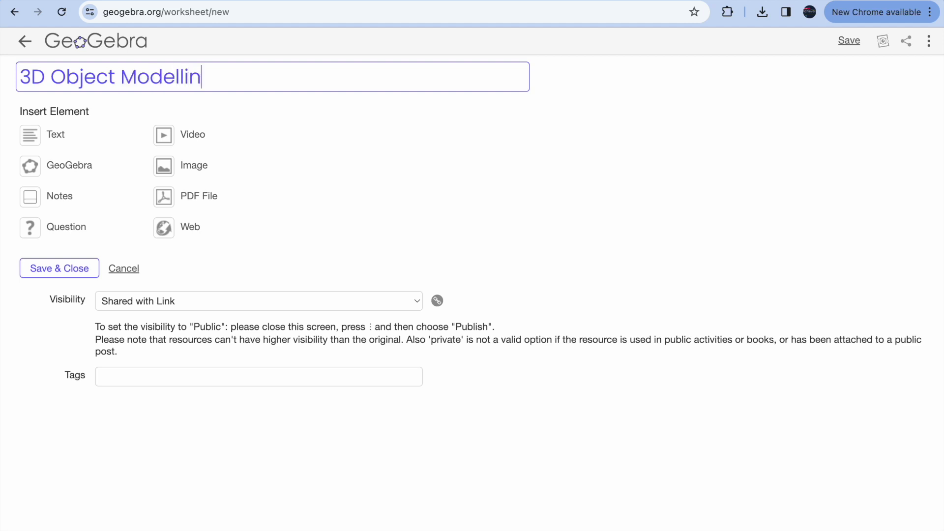
text(g)
- Insert a blank Graphing applet into the activity and save and close it
click(70, 170)
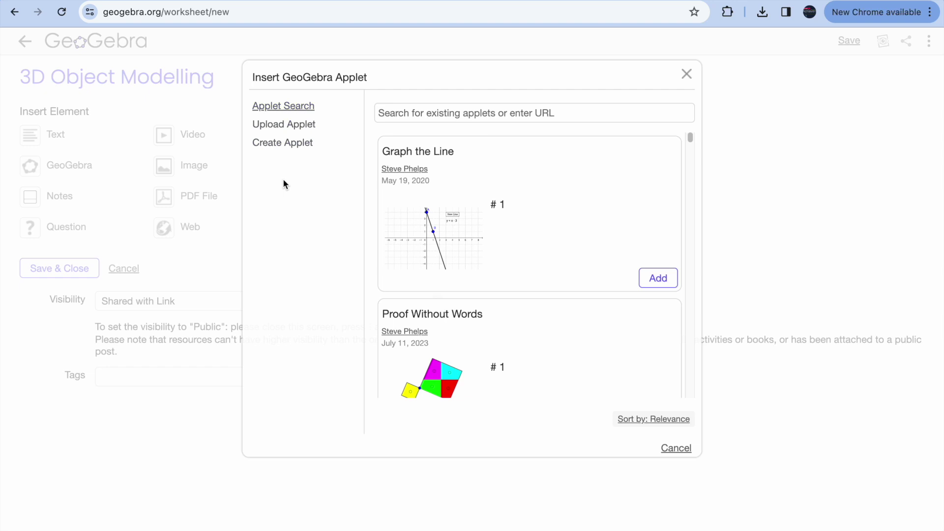
click(287, 148)
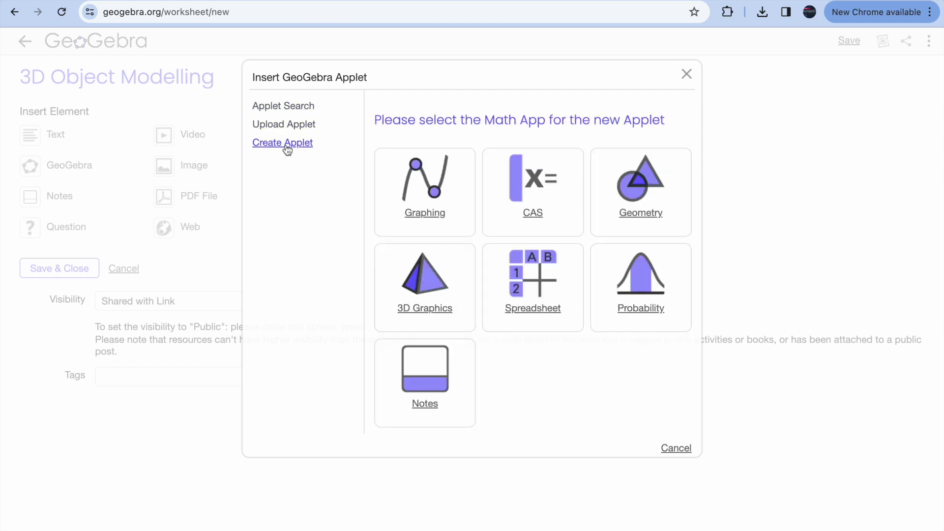
click(423, 196)
click(643, 434)
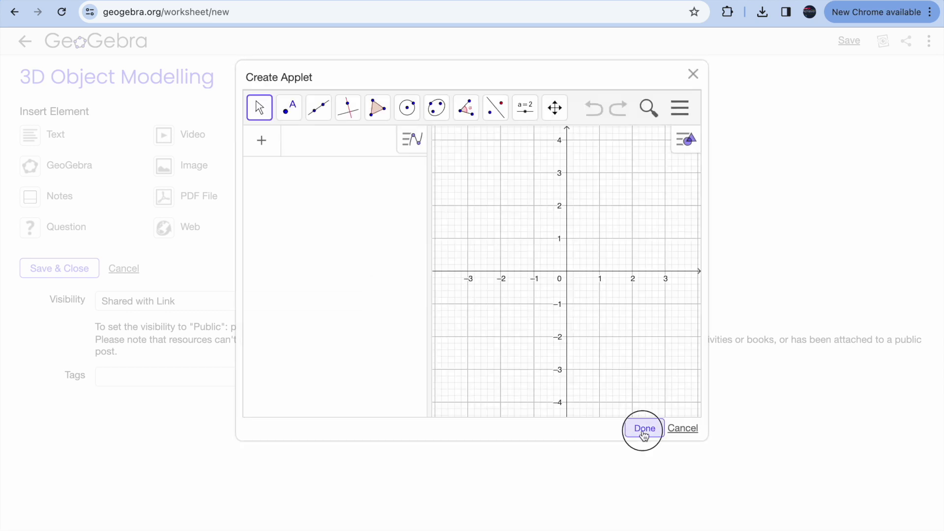
scroll(573, 344, down, 5)
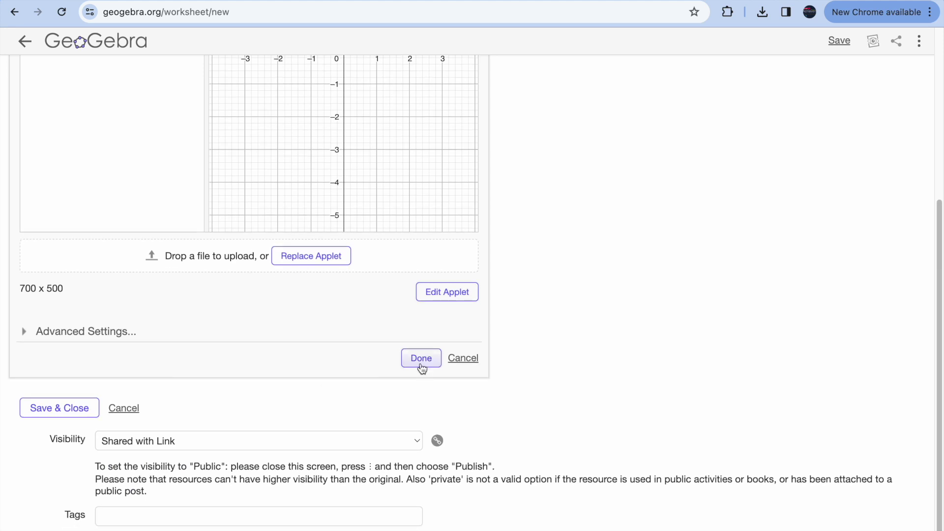
click(421, 364)
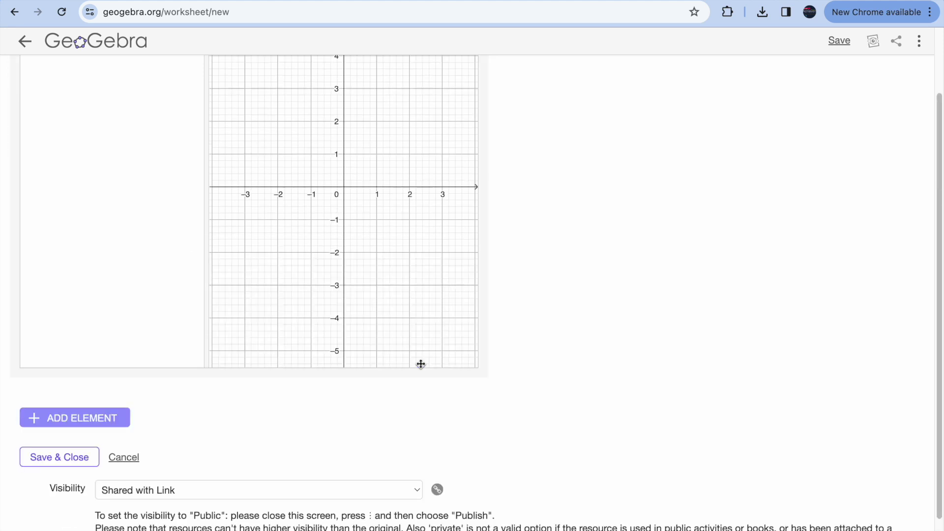
click(69, 462)
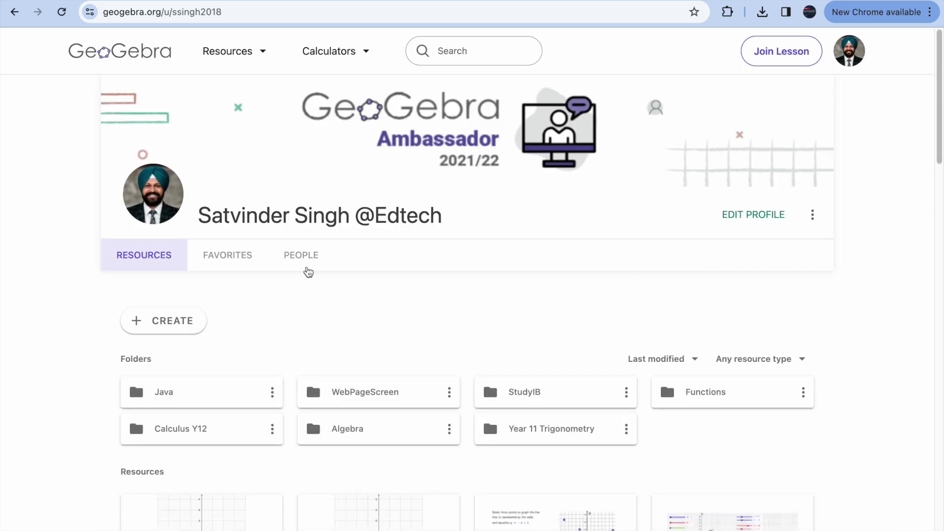
- Open the 3D Object Modelling activity in the GeoGebra app
scroll(334, 334, down, 1)
scroll(247, 352, down, 5)
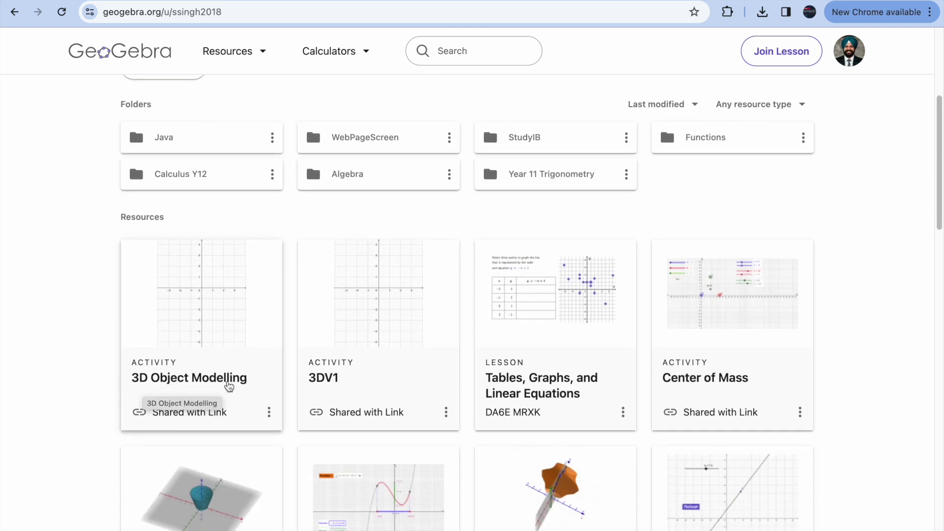
scroll(256, 379, down, 2)
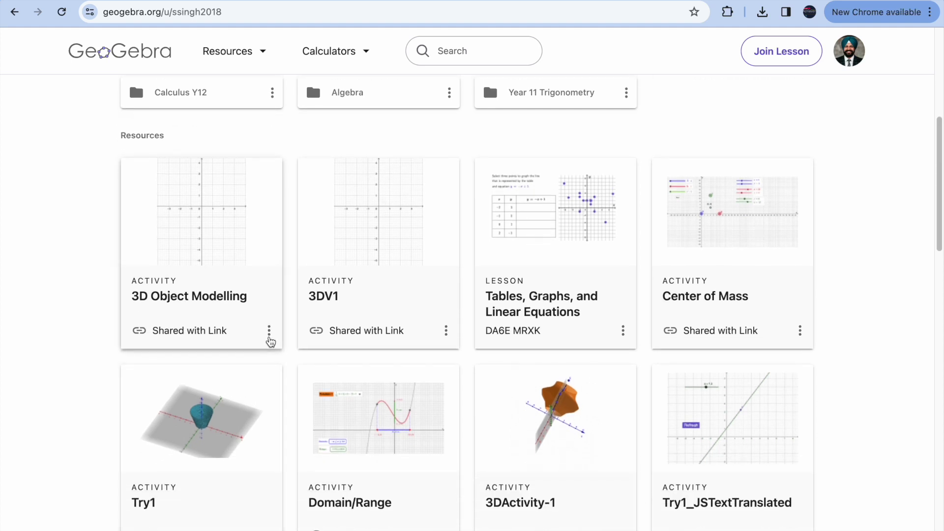
click(270, 332)
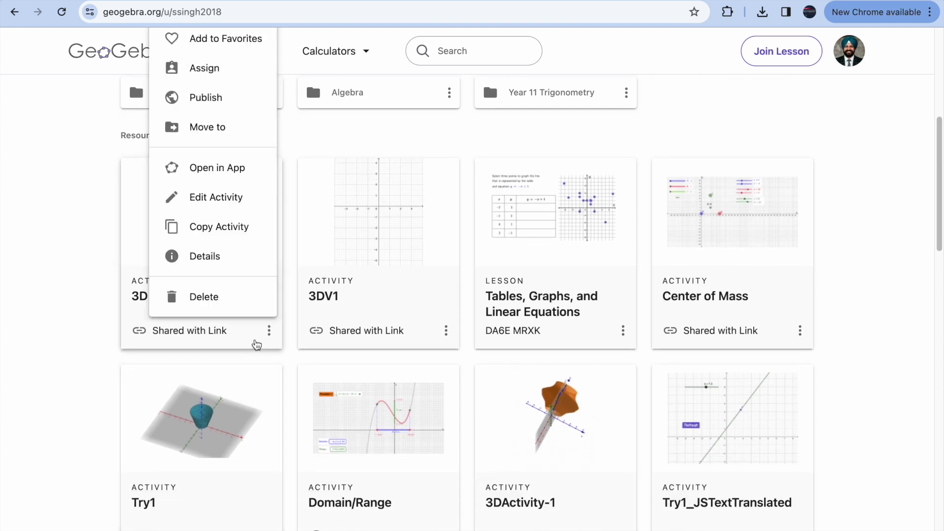
click(216, 168)
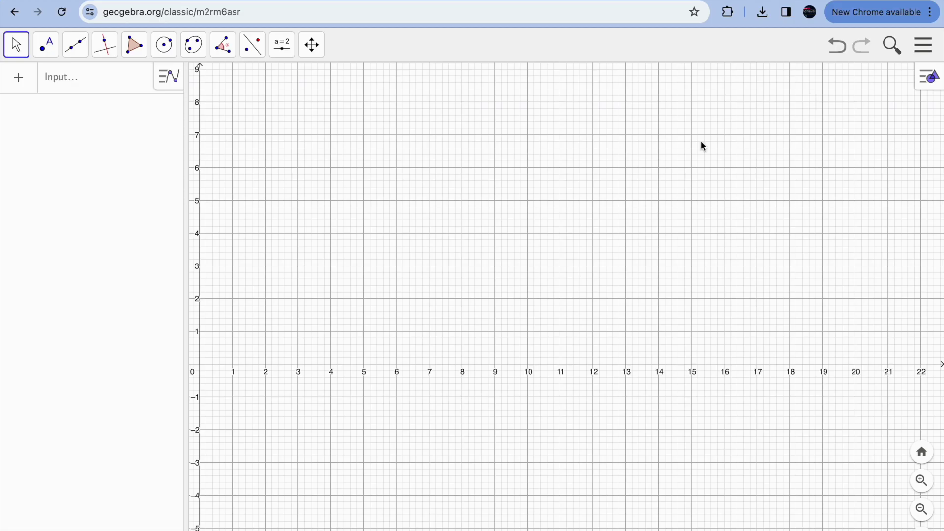
- Turn on the 3D Graphics view from the menu's View list
click(926, 46)
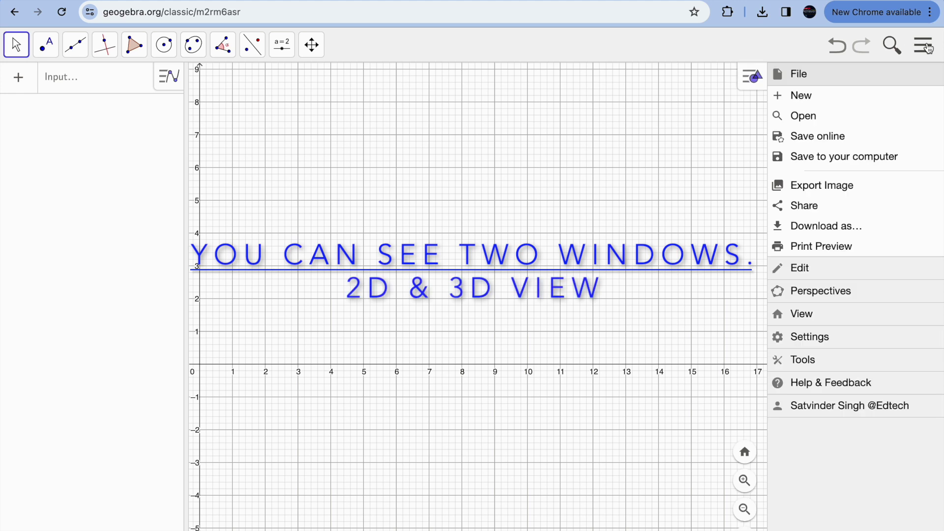
click(800, 317)
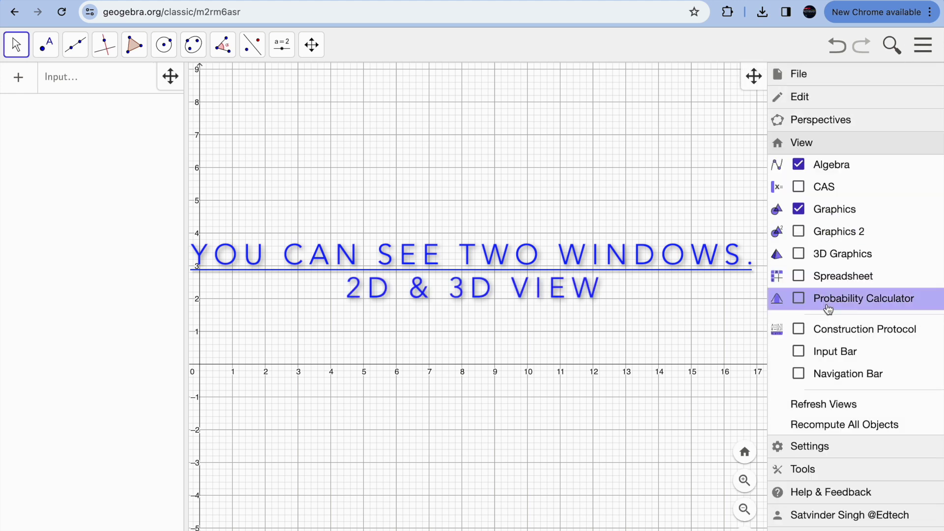
click(799, 256)
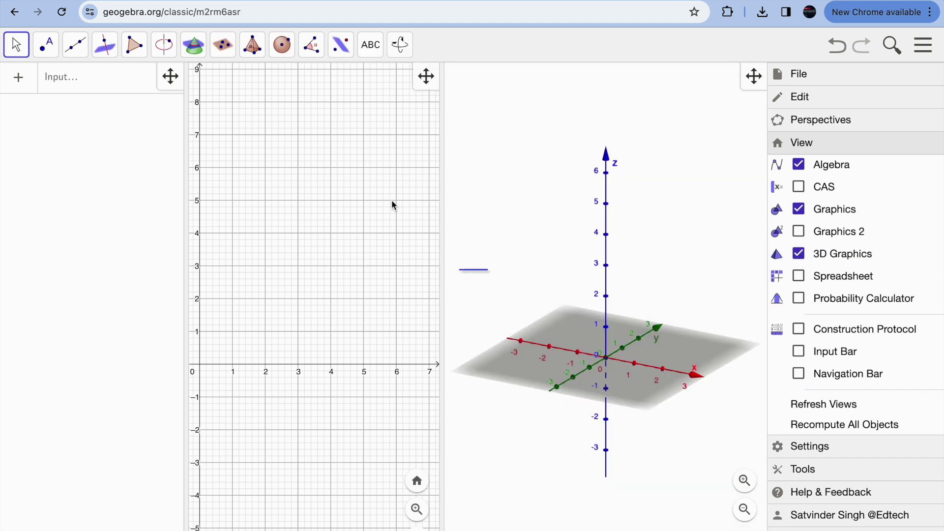
click(392, 202)
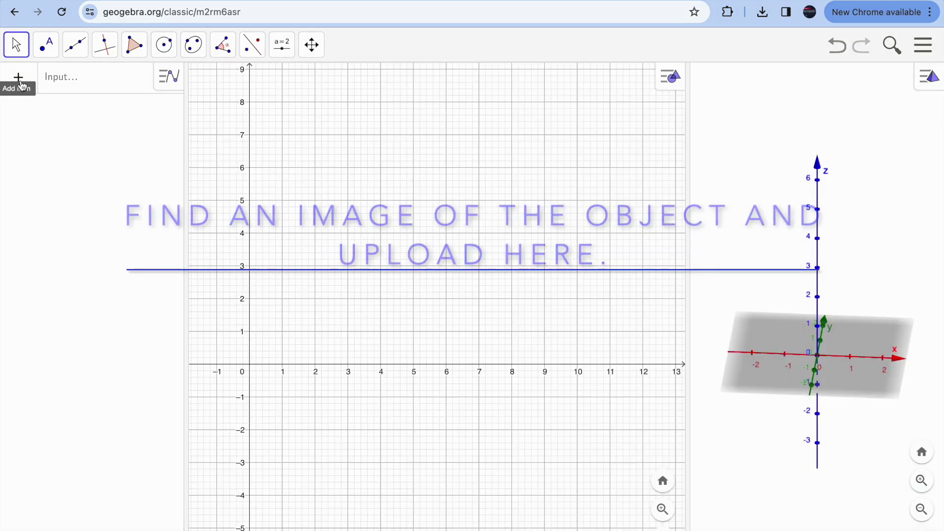
- Add the vase image to the graphics and roughly position it to the left
click(18, 77)
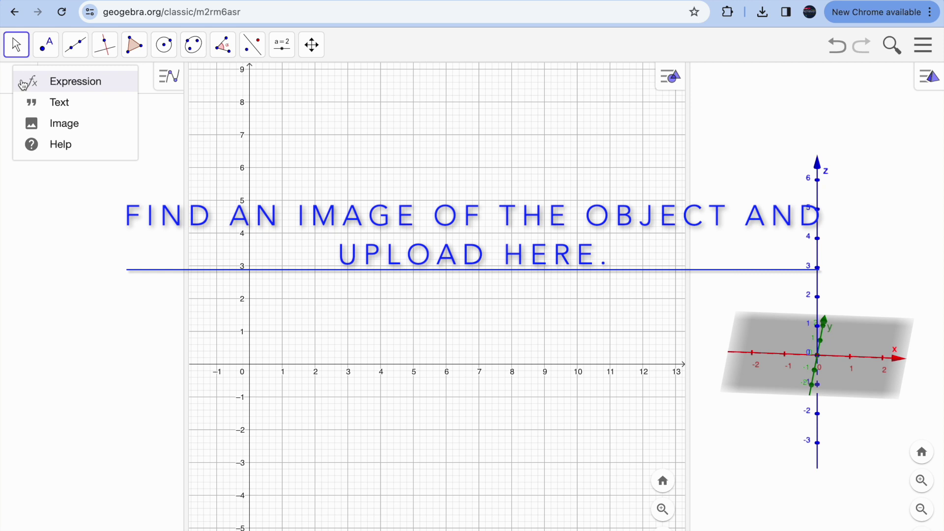
click(64, 126)
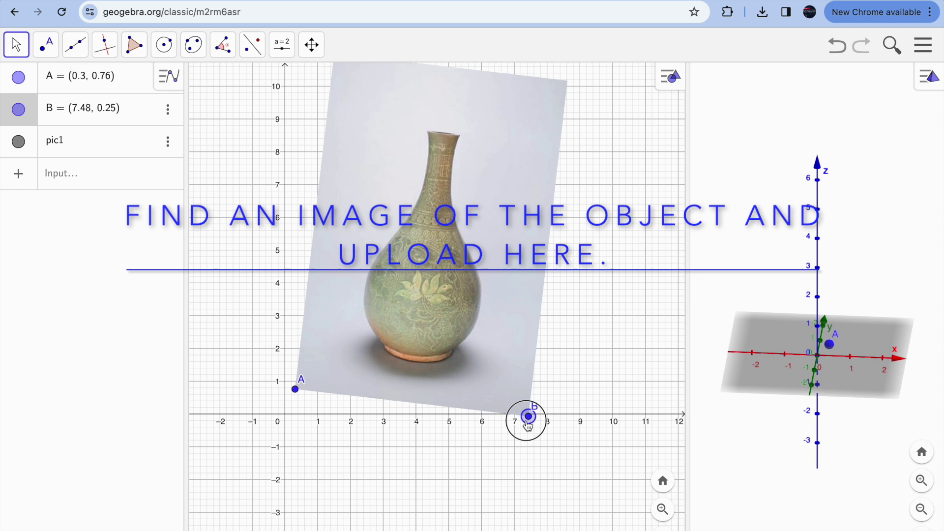
drag(528, 424, 293, 482)
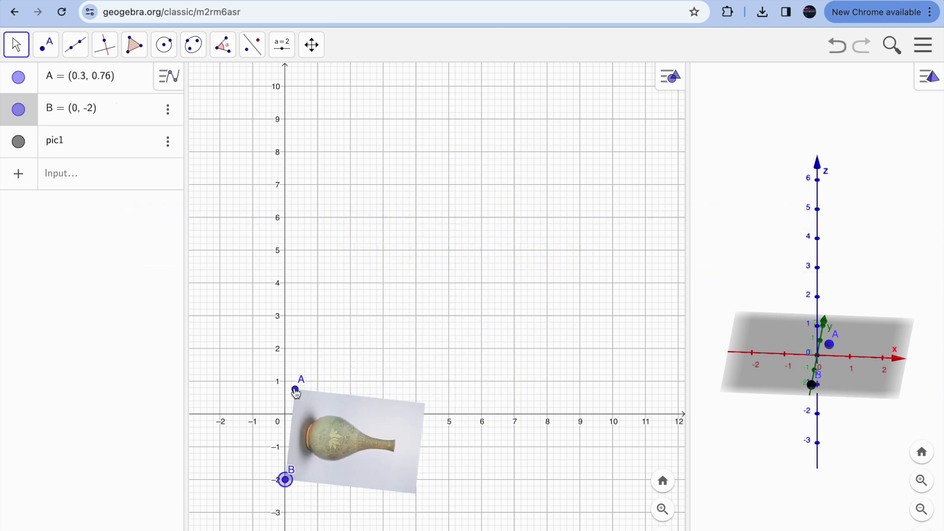
drag(295, 389, 285, 217)
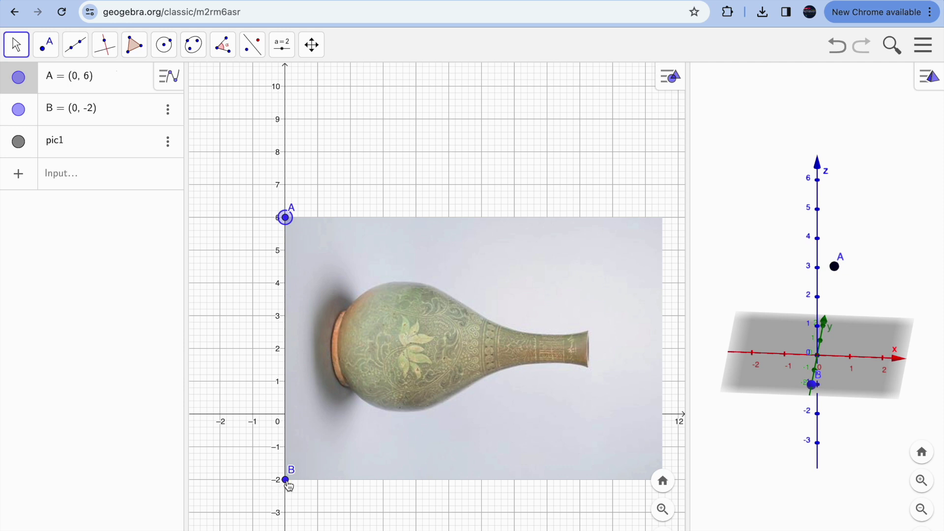
drag(365, 523, 362, 405)
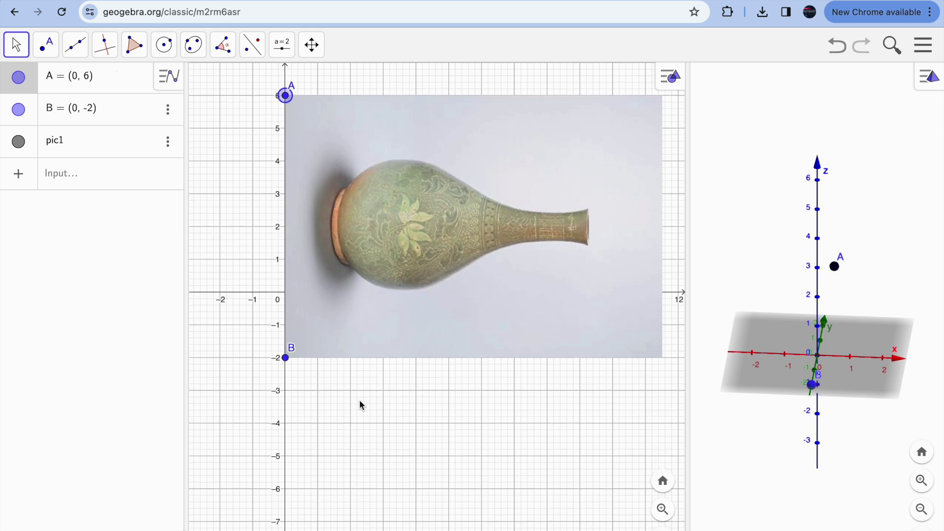
drag(372, 254, 343, 313)
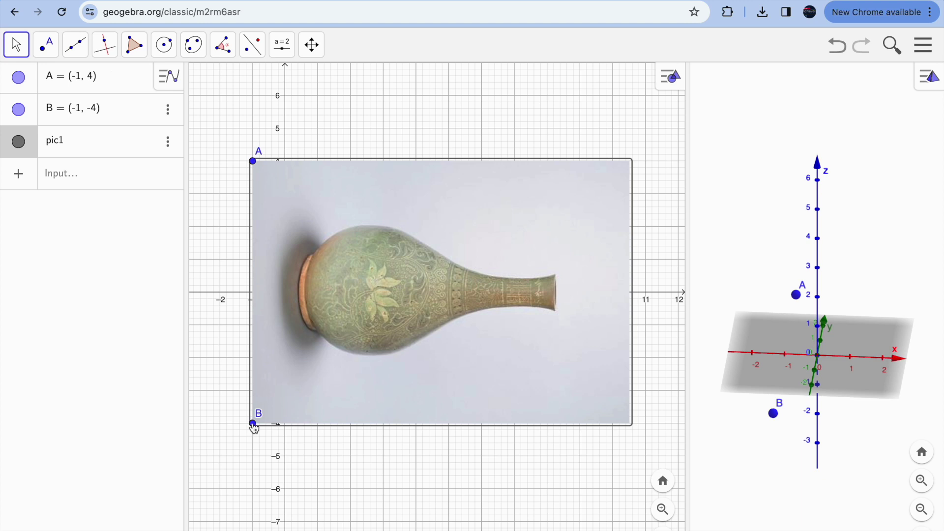
- Stretch the picture to corners A=(-1, 5) and B=(-1, -6), then select pic1
drag(252, 424, 252, 489)
drag(253, 161, 253, 130)
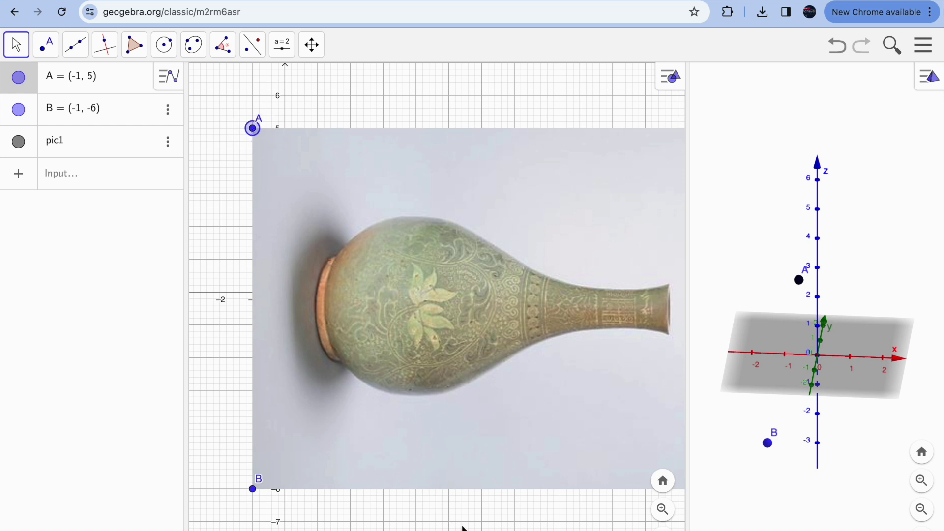
drag(462, 525, 417, 509)
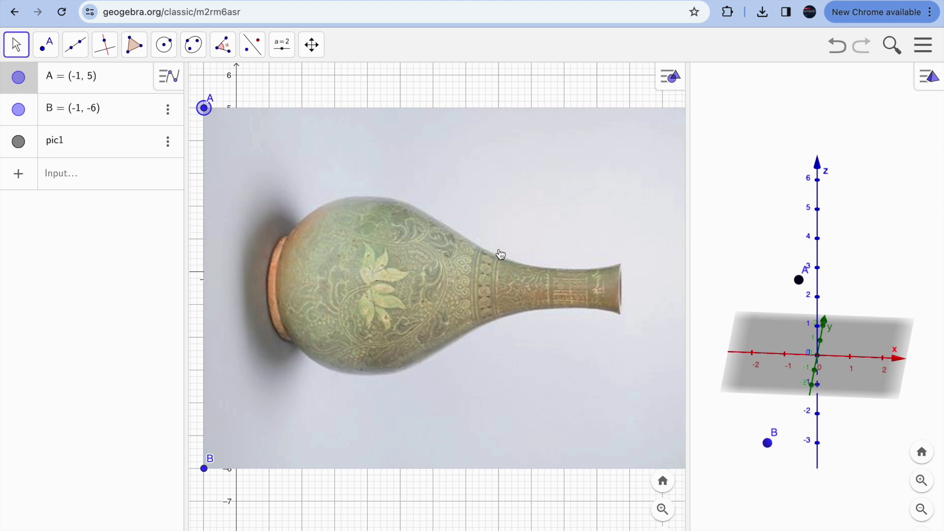
click(30, 144)
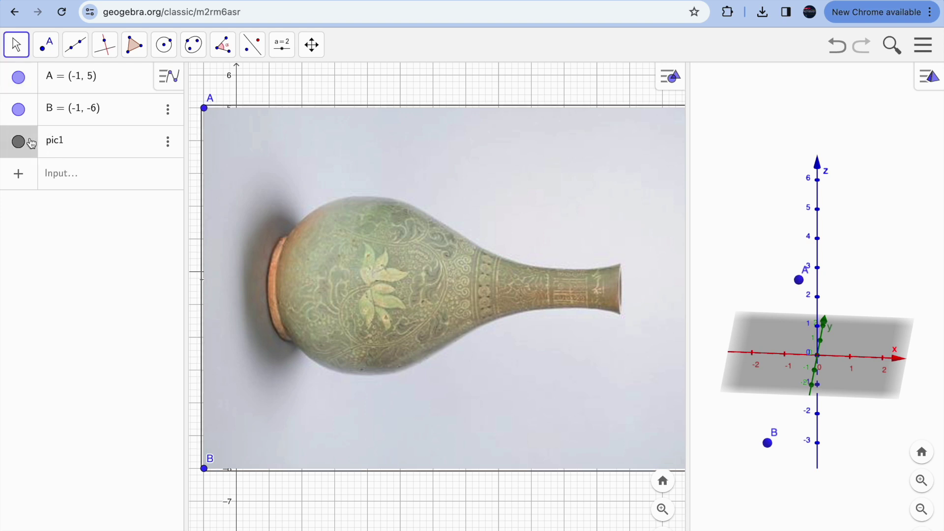
- Tick Background Image in pic1's settings so the grid and axes draw over the vase
click(168, 144)
click(188, 167)
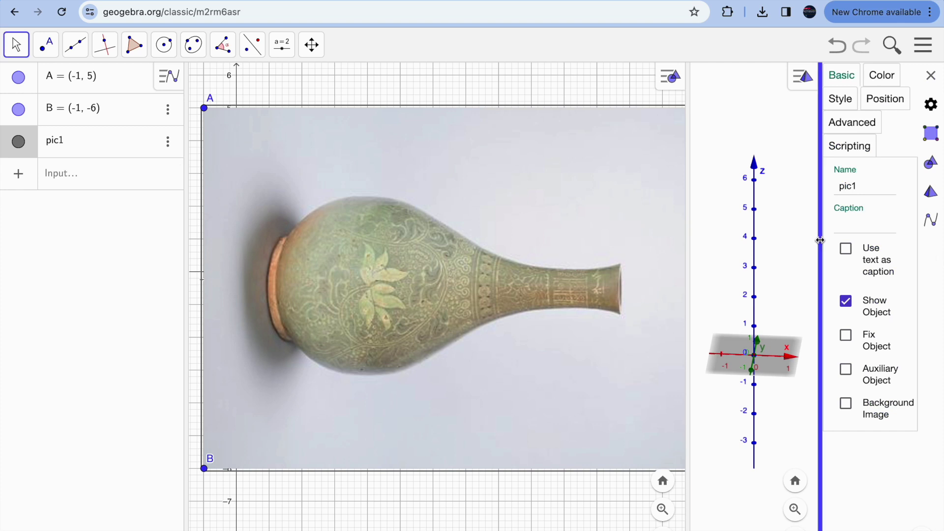
drag(820, 241, 755, 239)
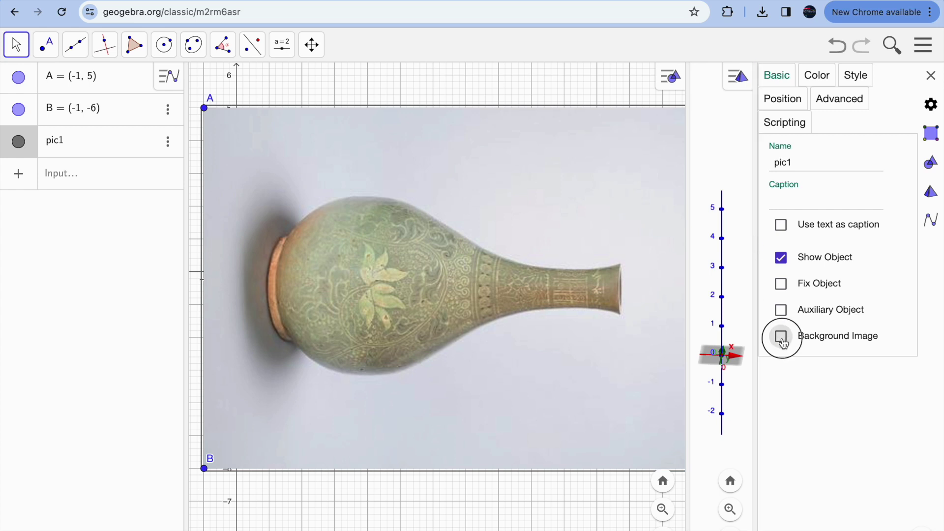
click(782, 338)
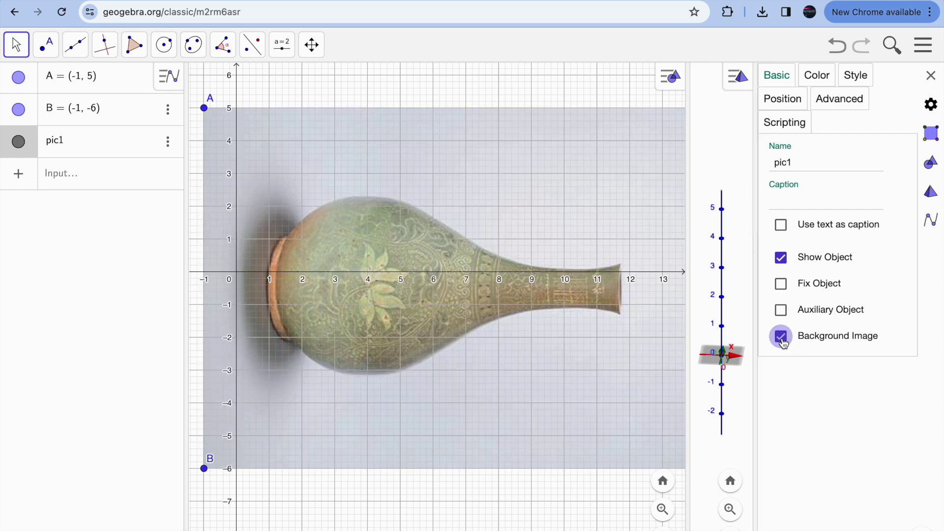
click(931, 76)
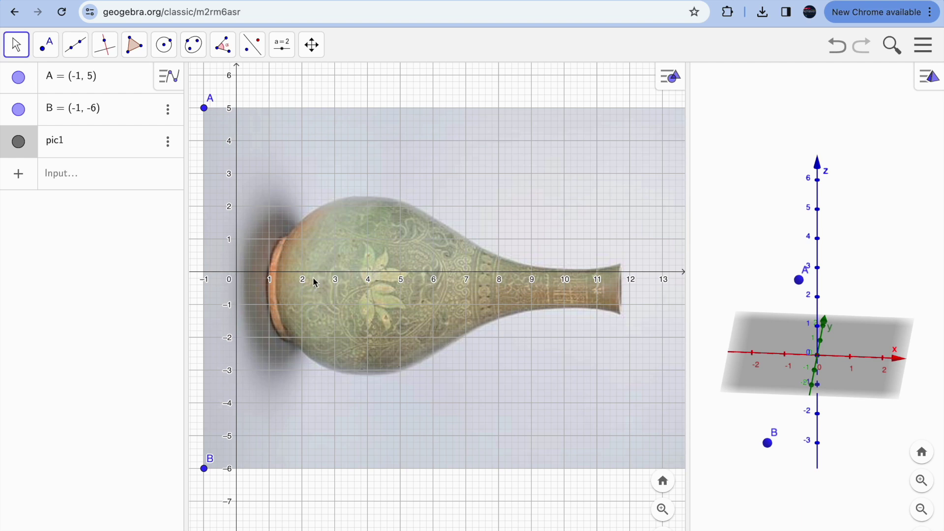
- Drag corners to A=(-2, 6) and B=(-2, -6), recentre the view, and narrow the Algebra list
mouse_move(393, 402)
mouse_down()
mouse_move(395, 393)
mouse_move(398, 404)
mouse_up()
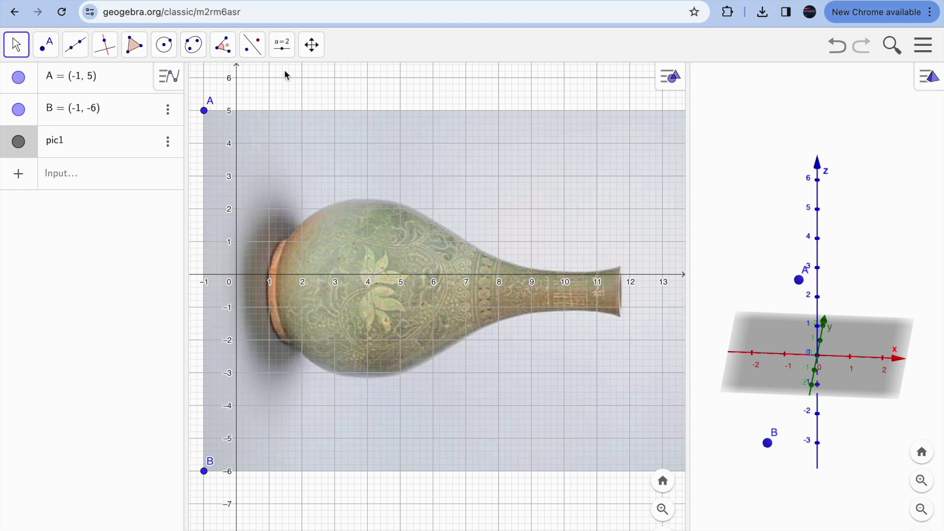
drag(286, 88, 292, 119)
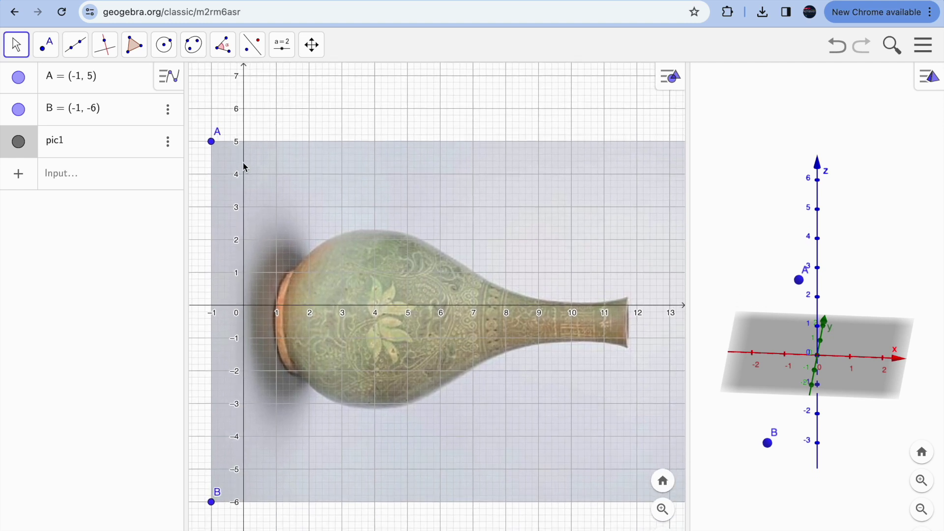
drag(213, 148, 214, 115)
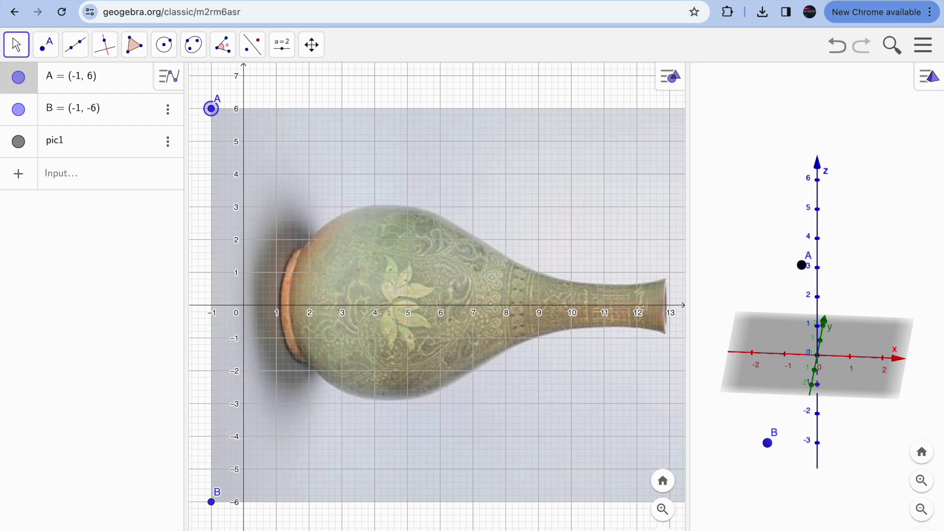
drag(269, 521, 359, 521)
drag(302, 503, 267, 503)
drag(300, 110, 268, 108)
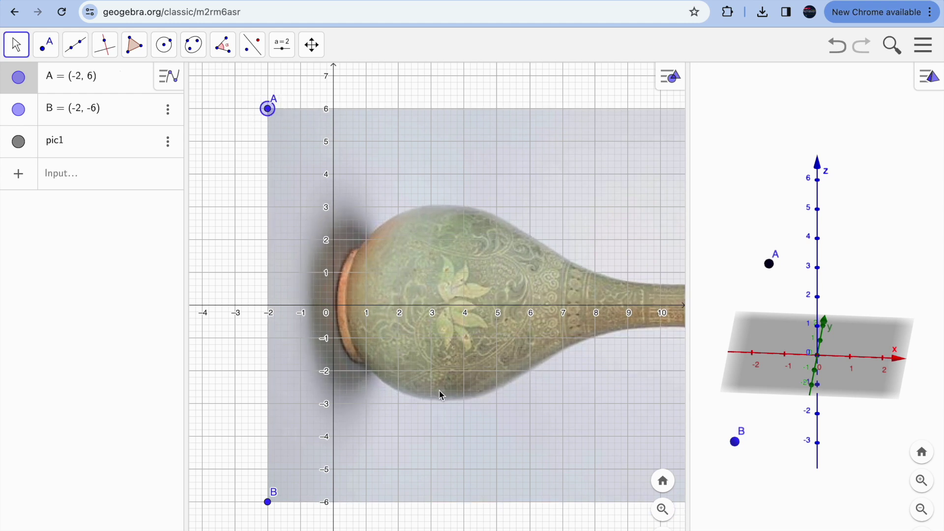
drag(512, 527, 445, 520)
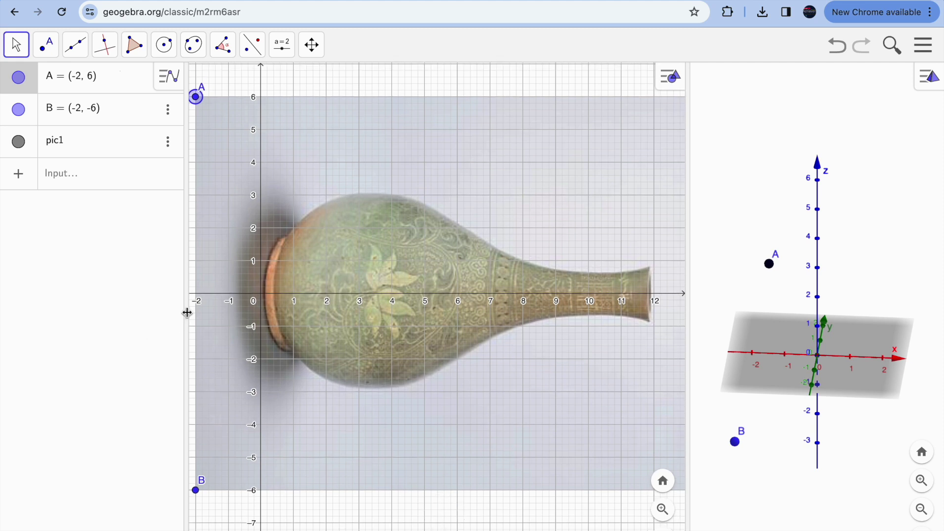
drag(187, 311, 140, 308)
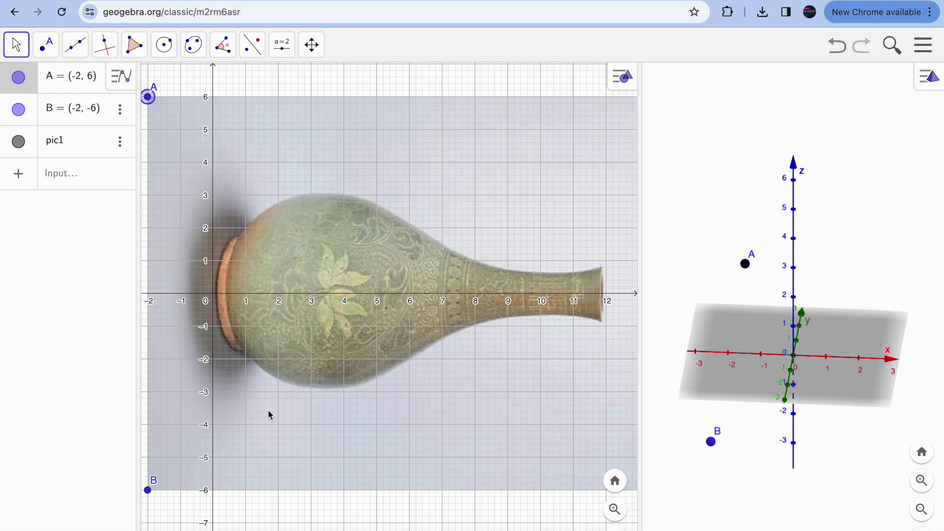
- Hide corner points A and B in the Algebra view
click(21, 86)
click(18, 111)
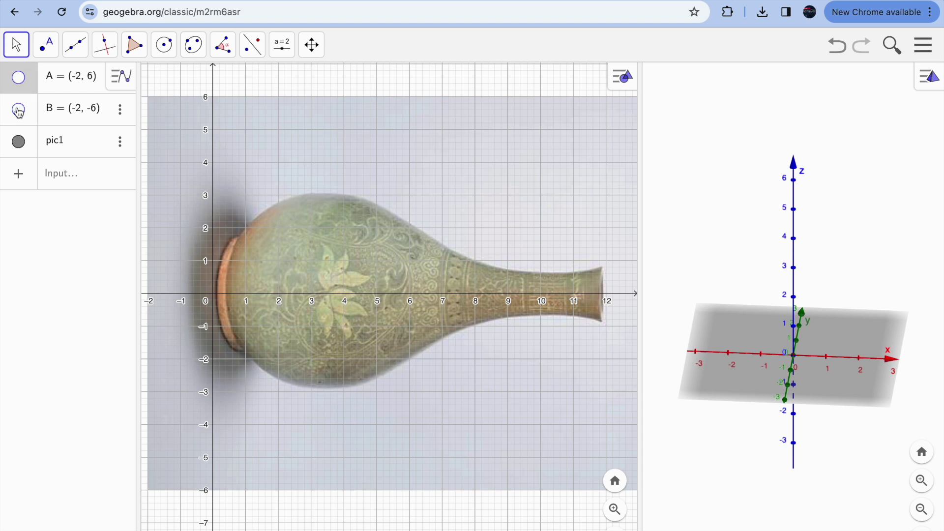
click(66, 181)
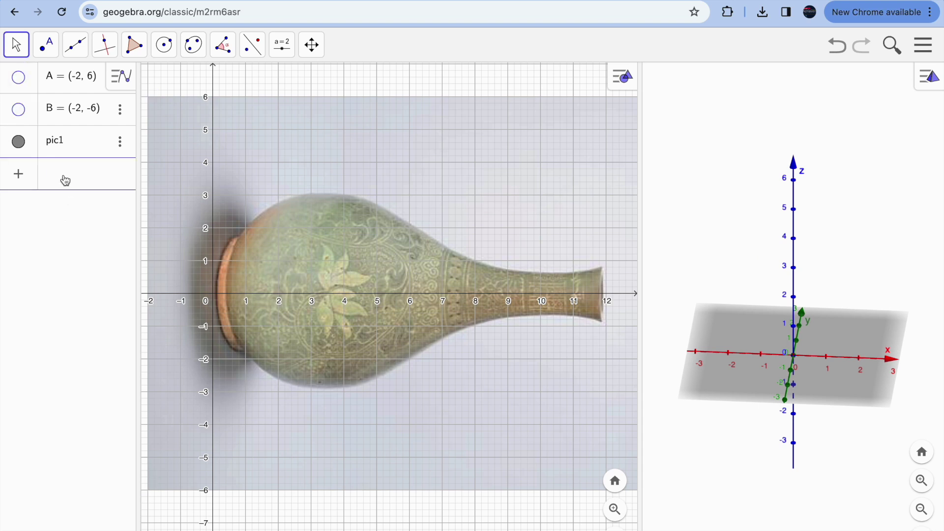
- Select the plain Point tool from the point tools menu
click(18, 51)
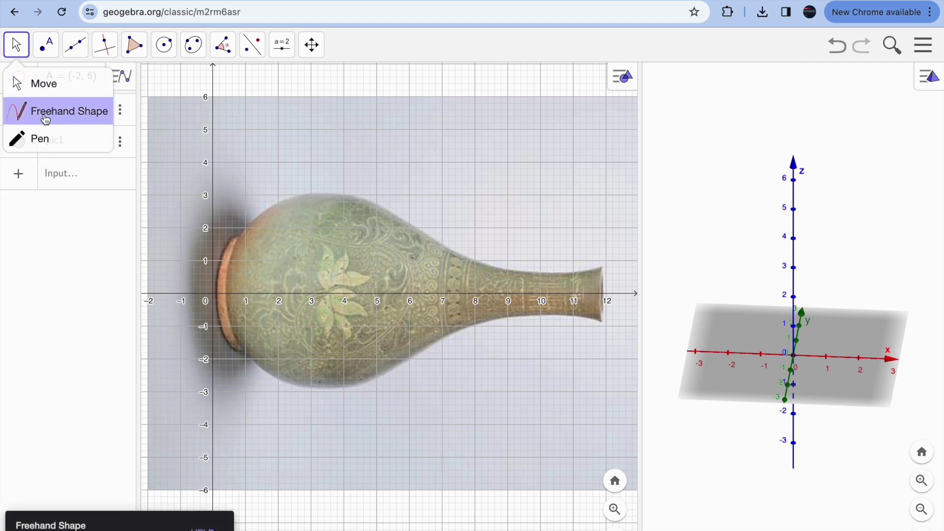
click(52, 51)
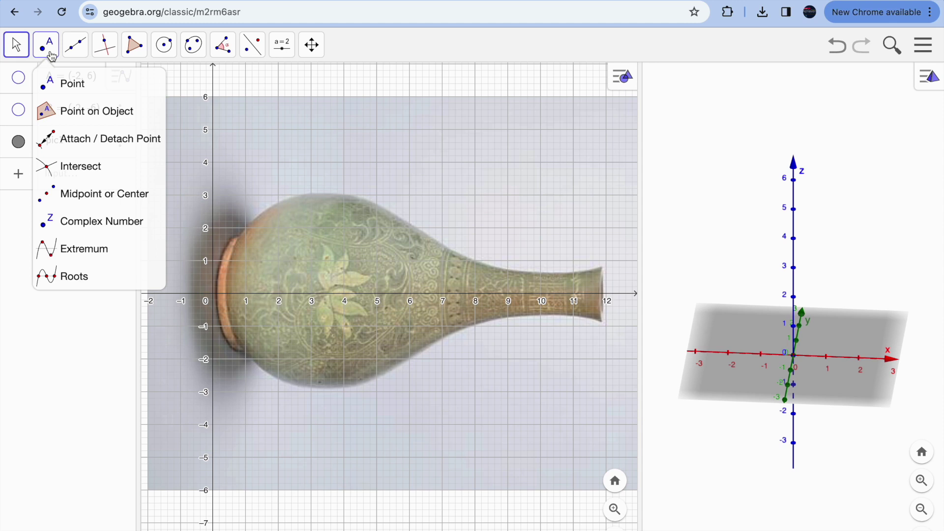
click(51, 83)
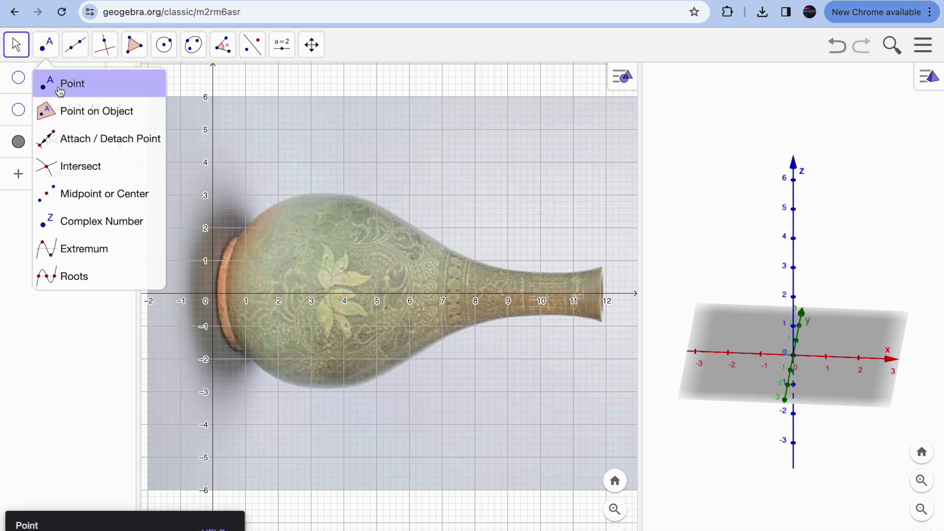
click(60, 88)
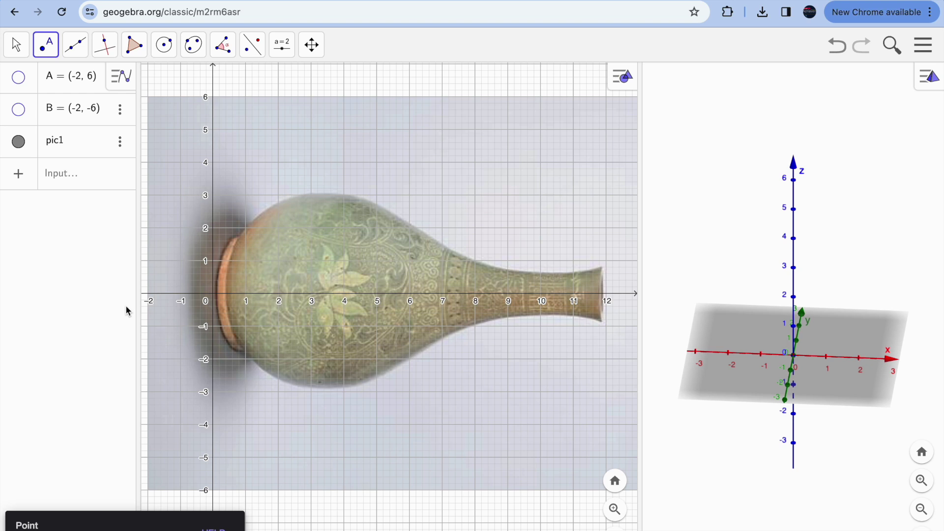
- Place points C to K along the vase's top edge, from the origin to the mouth near x = 12
click(217, 294)
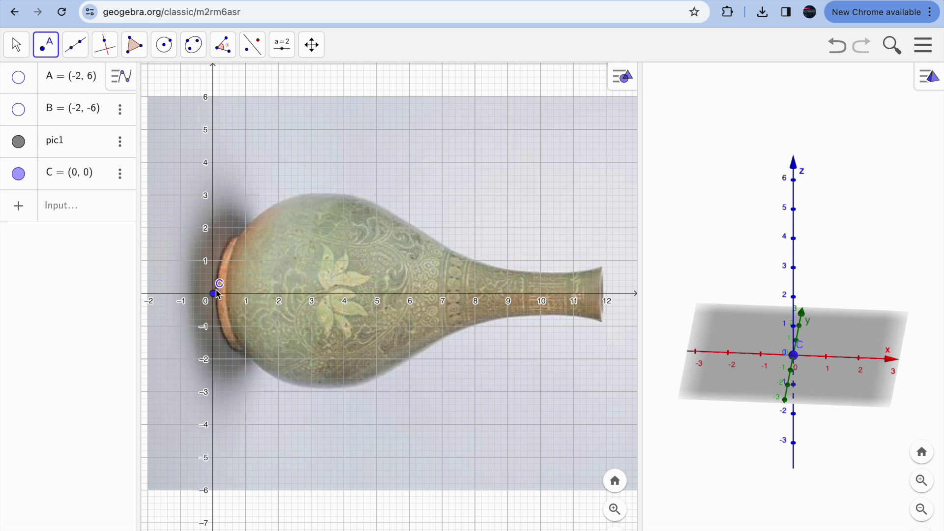
click(231, 240)
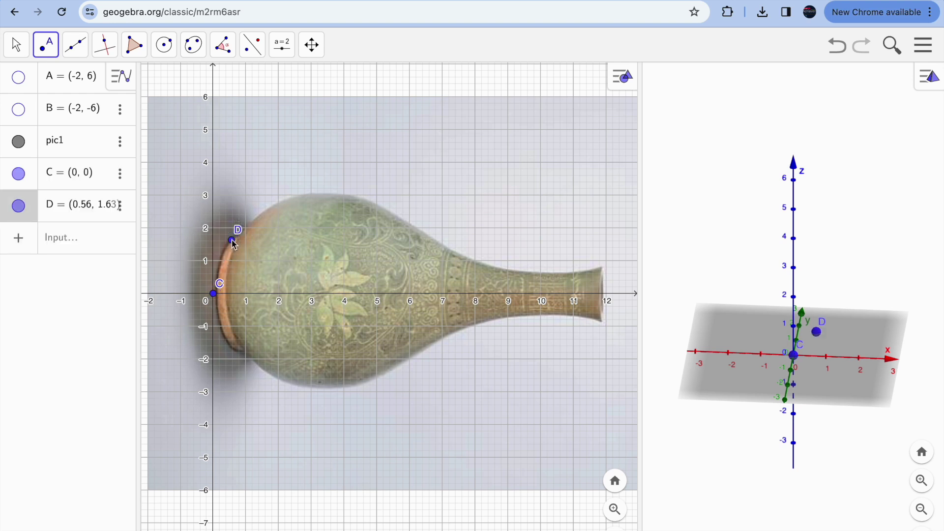
click(268, 211)
click(335, 196)
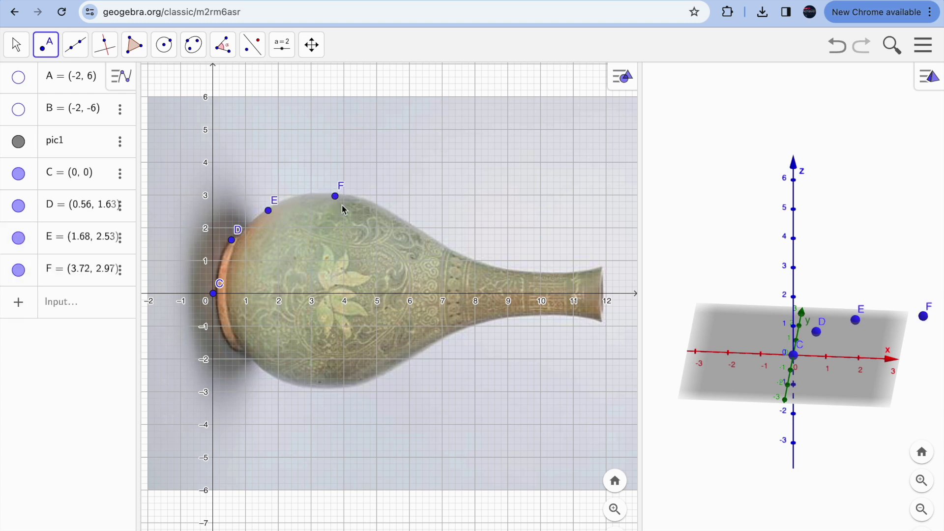
click(392, 214)
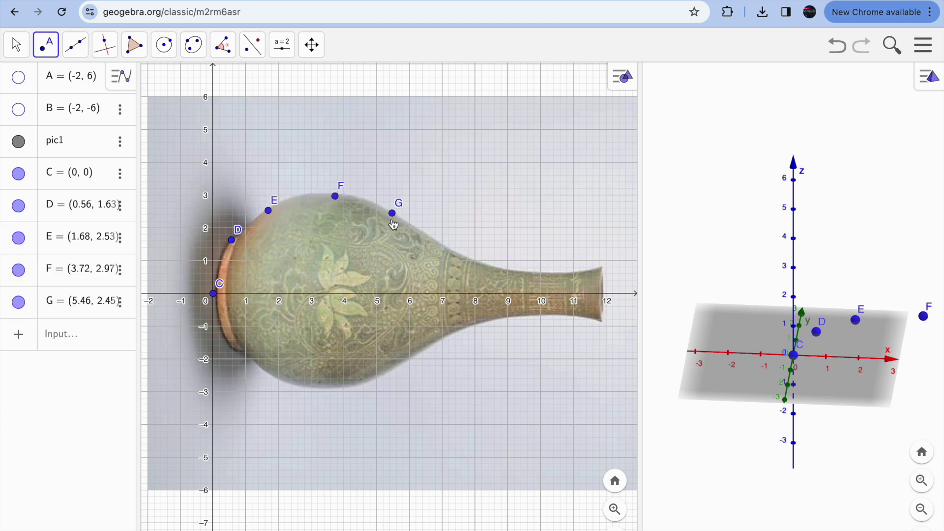
click(437, 240)
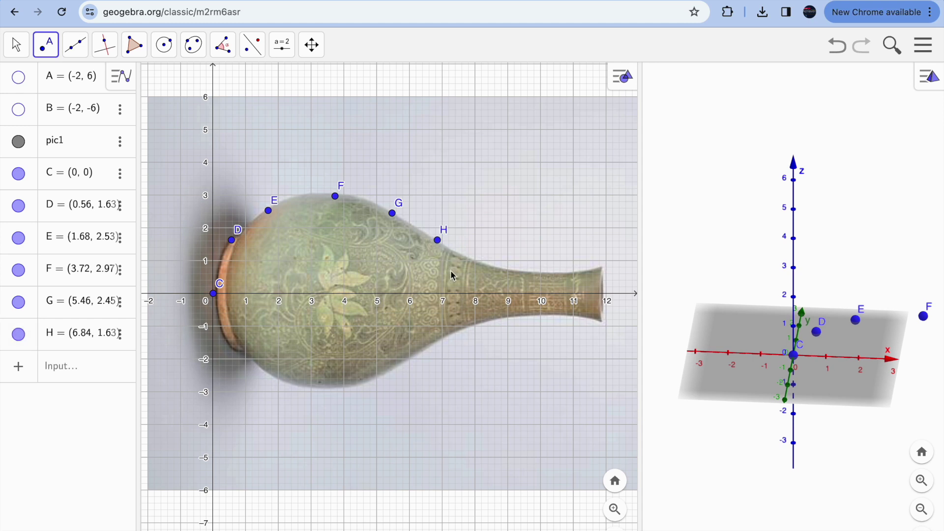
click(487, 265)
click(544, 272)
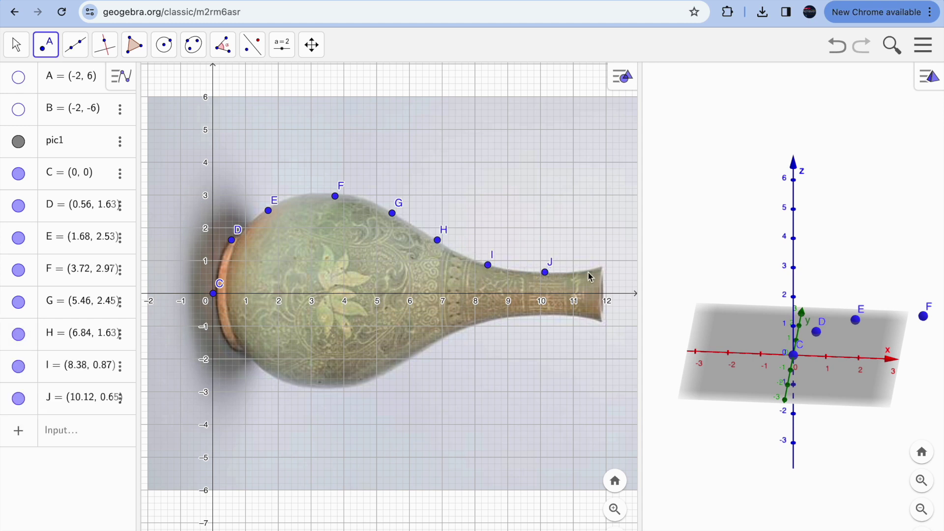
click(602, 268)
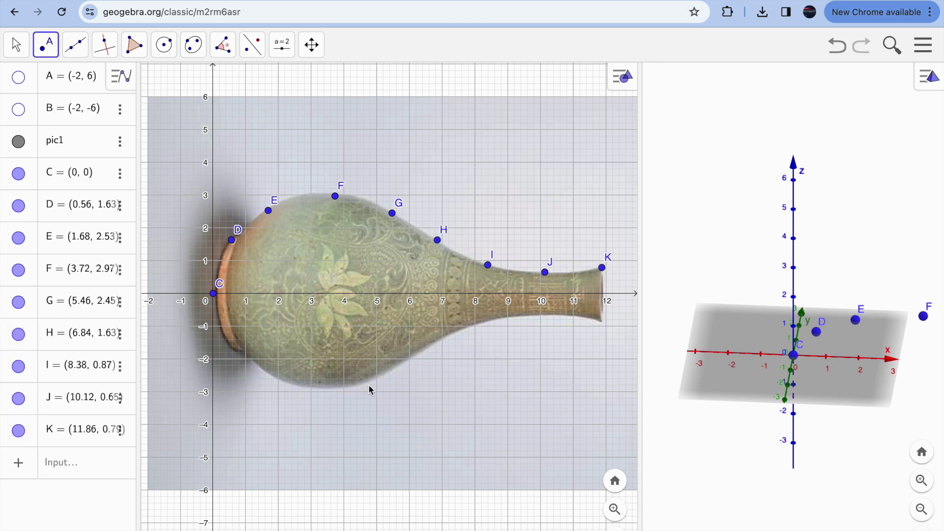
click(74, 472)
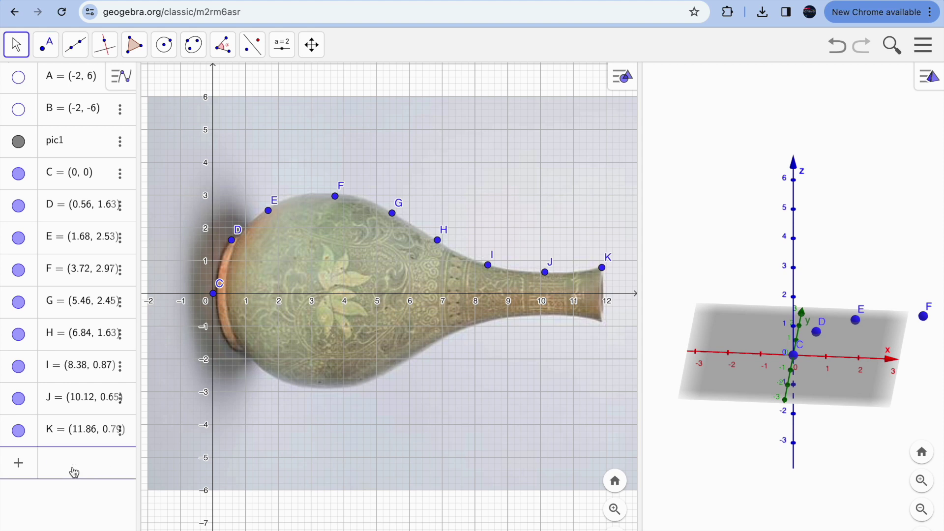